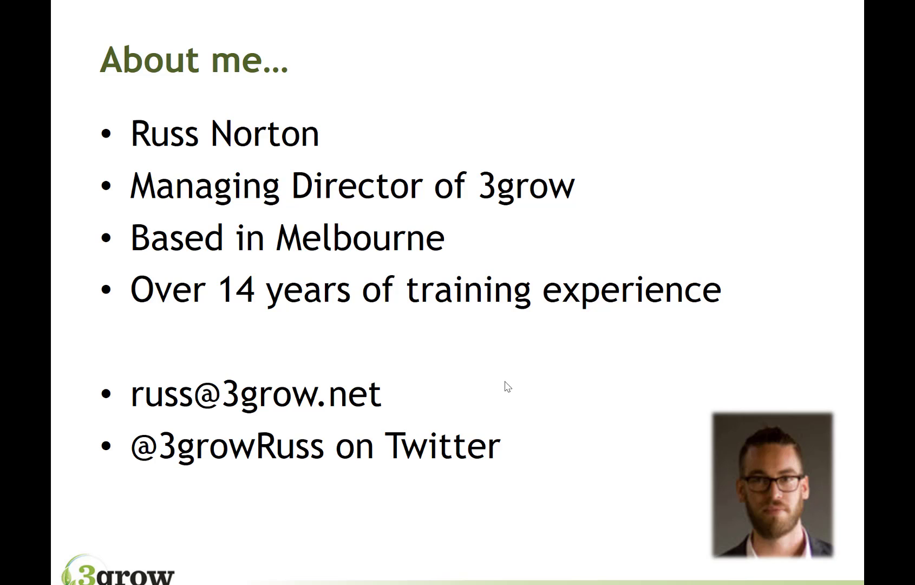
Advance the slideshow from the introduction to the Agenda slide.
key("Right")
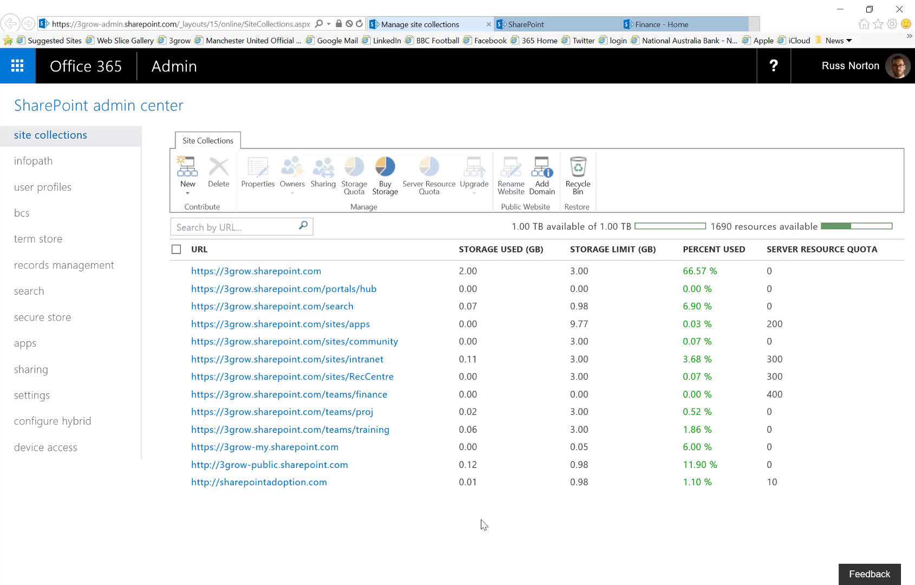
Review the classic Finance home page, then switch to the SharePoint start page's frequent sites.
left_click(683, 27)
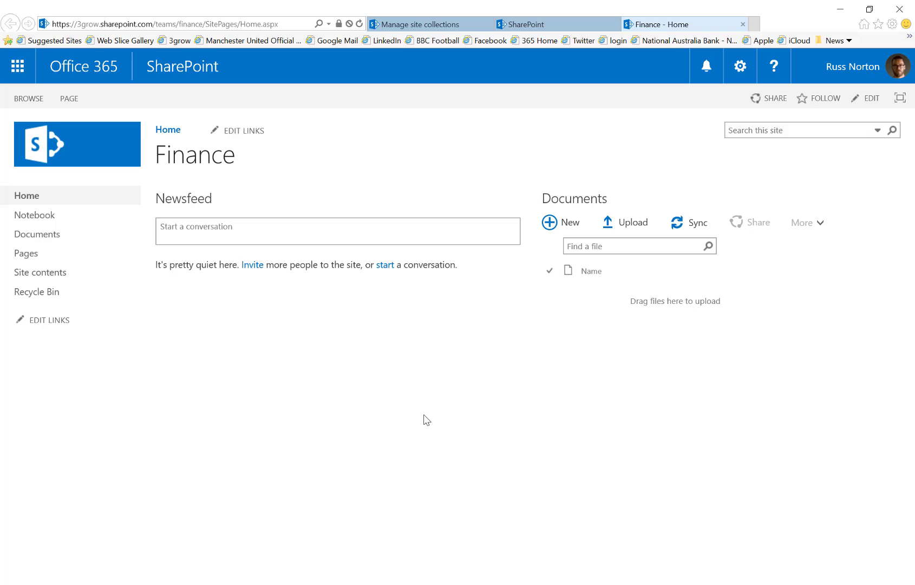
left_click(542, 23)
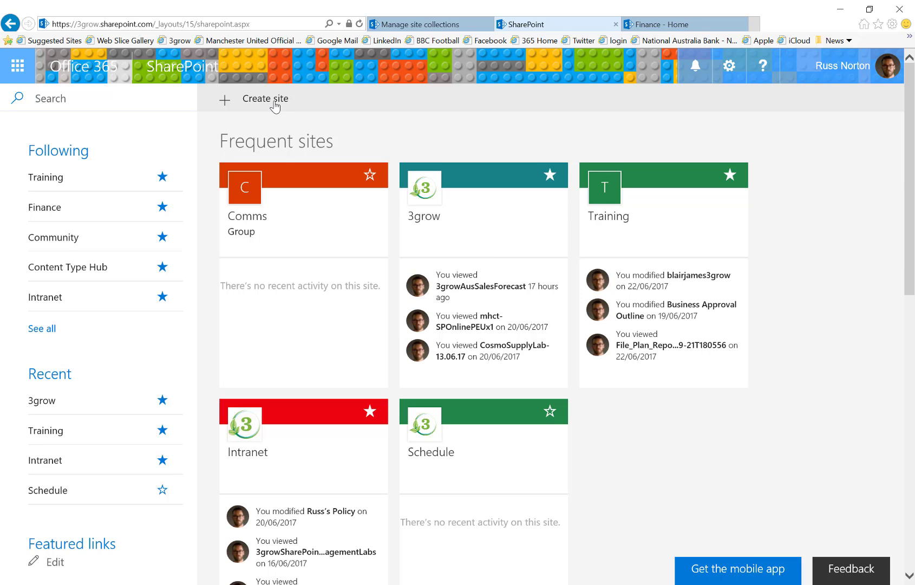
Begin a team site named 'SharePoint Training Project' and continue to the group members page.
left_click(276, 103)
type("SharePoint Training Project")
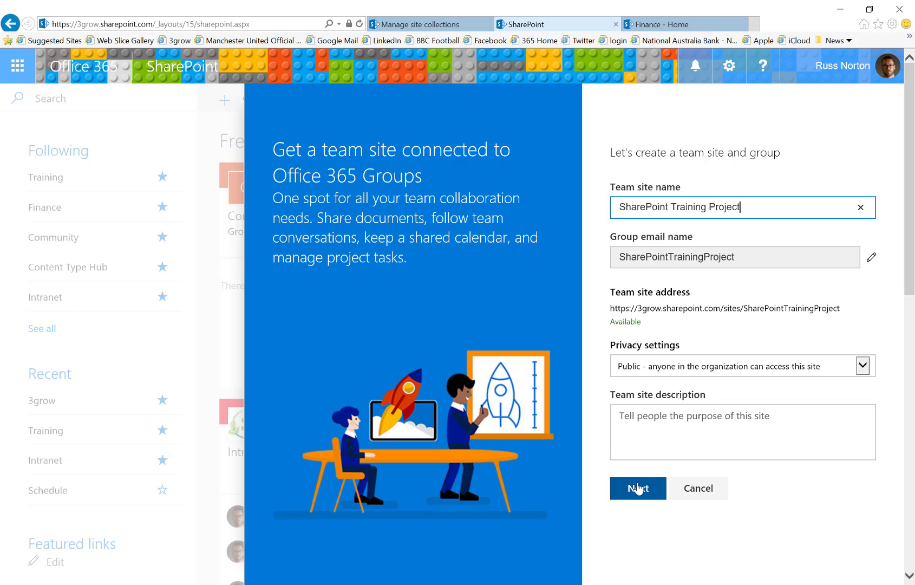
left_click(638, 489)
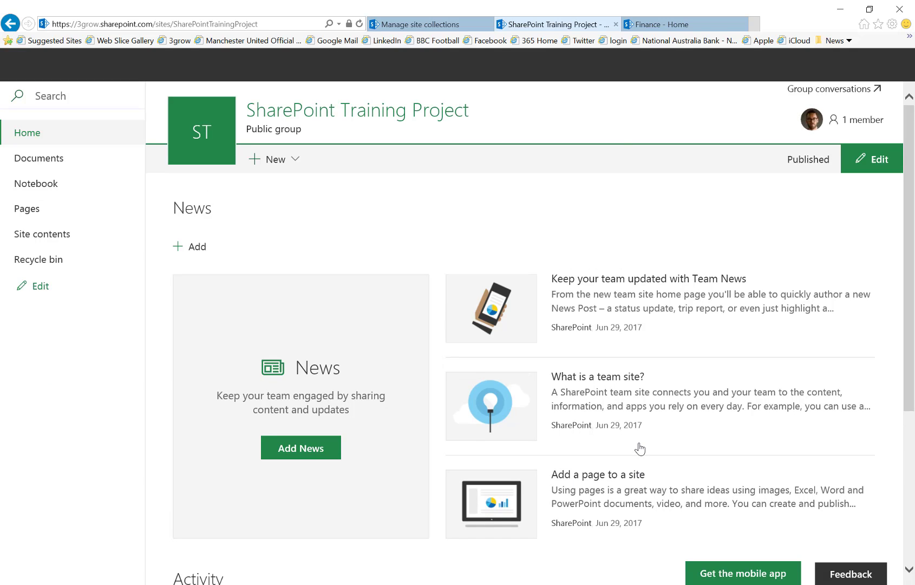
Return to the classic Finance site home page after reviewing the new training site.
left_click(680, 29)
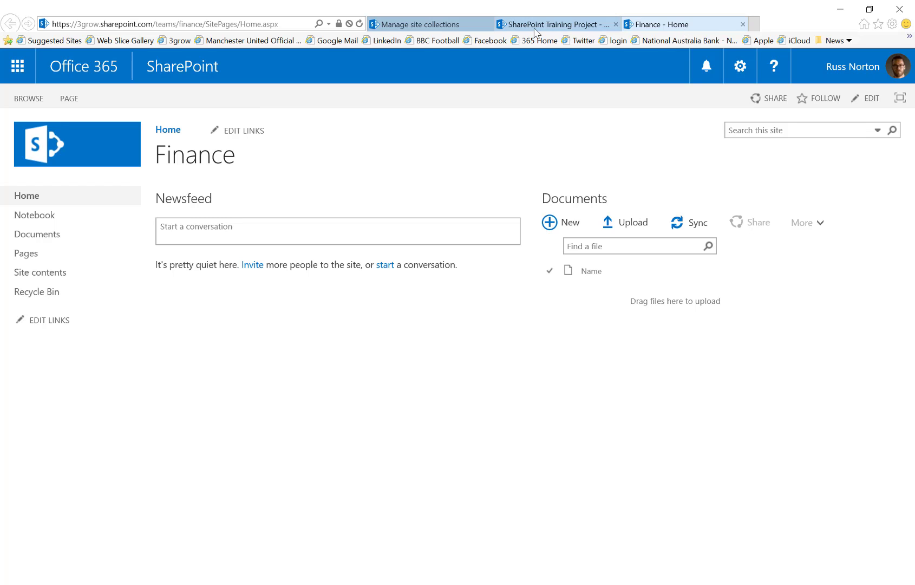
left_click(557, 26)
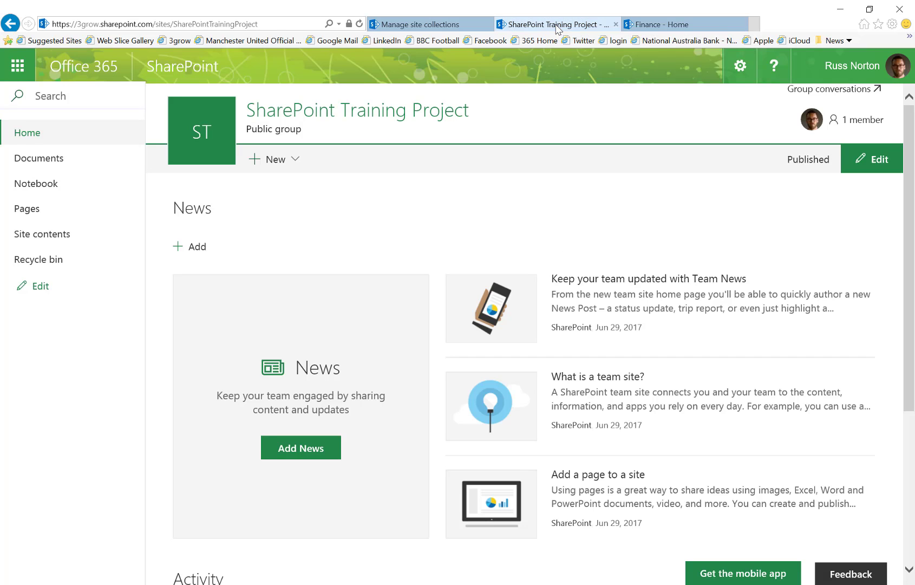
left_click(677, 25)
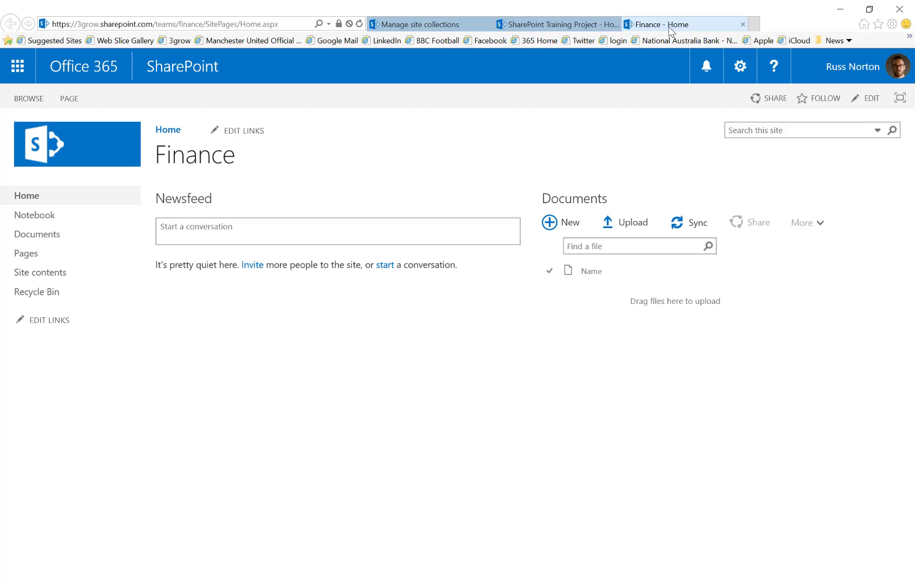
Check the Finance site contents and the Site Pages New menu, then open Site Settings.
left_click(50, 277)
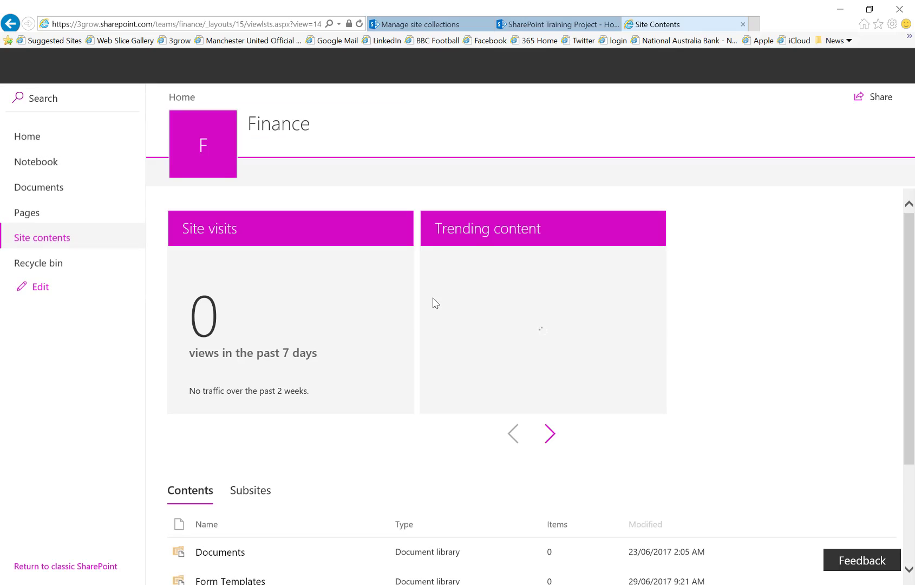
scroll(437, 303, "down", 2)
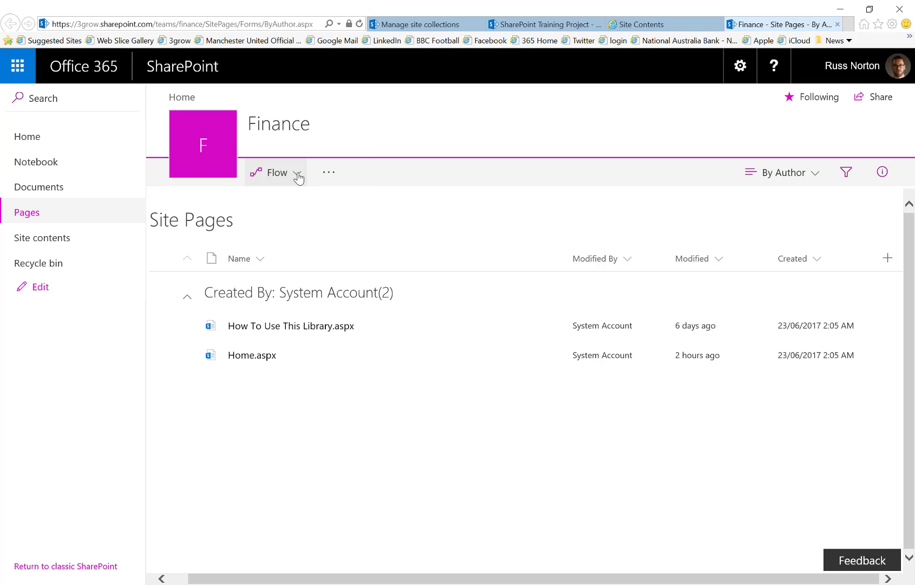
left_click(298, 175)
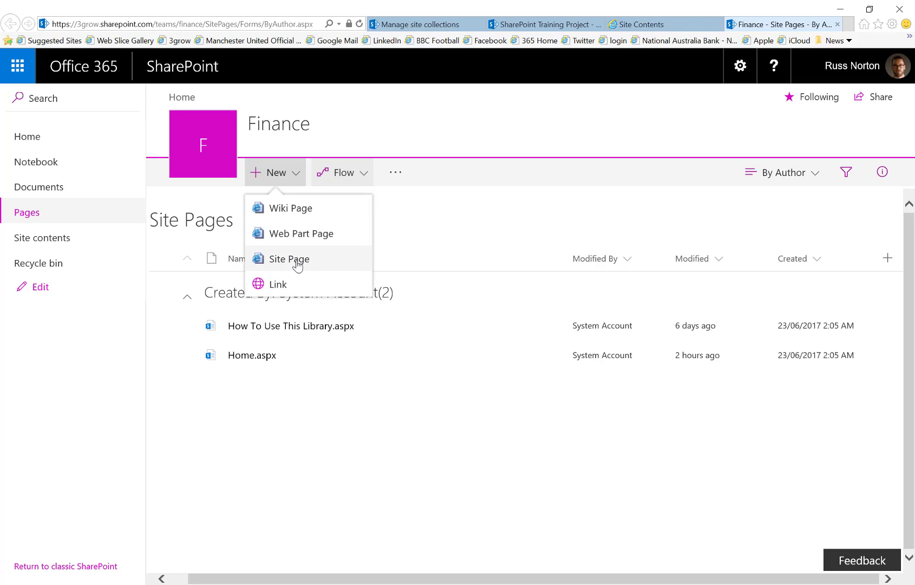
left_click(509, 429)
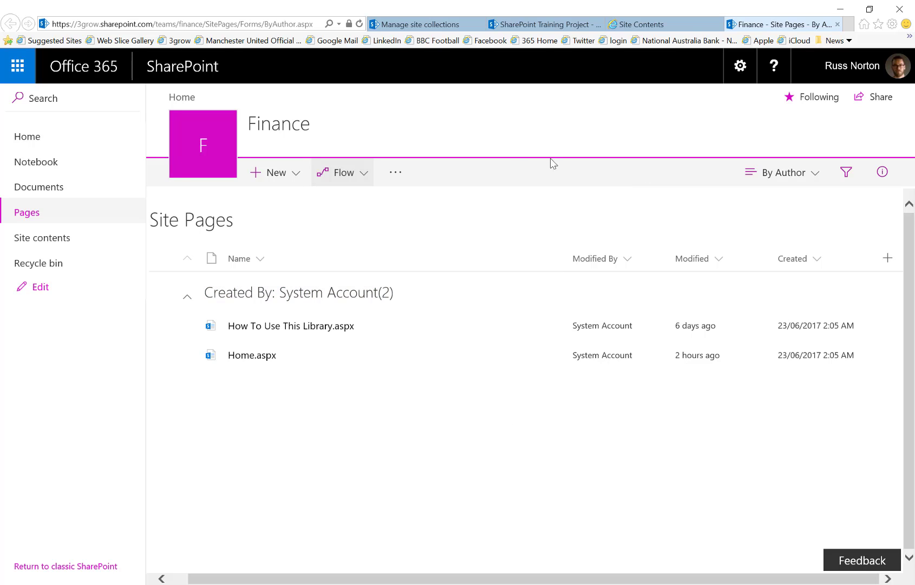
left_click(740, 67)
left_click(700, 264)
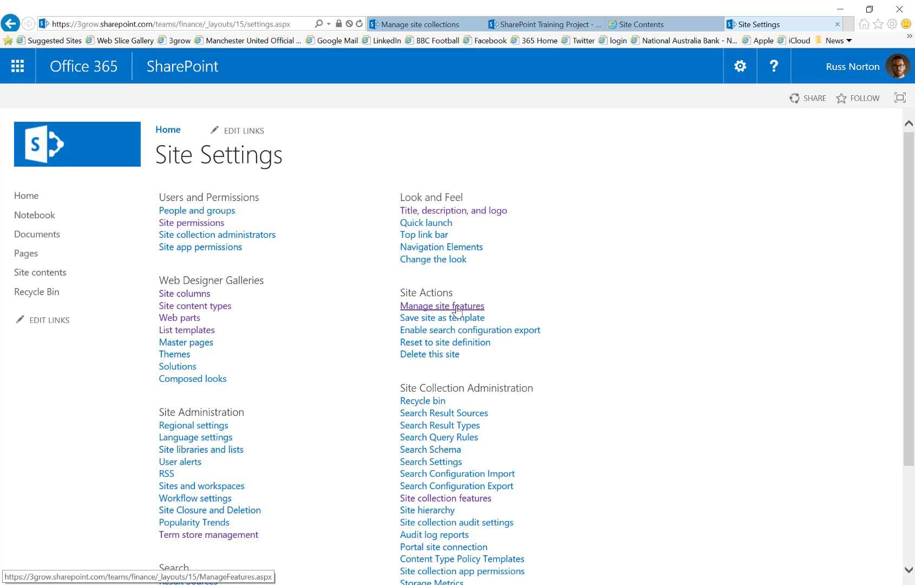
Open Manage site features and confirm the Site Pages feature shows Active.
left_click(456, 310)
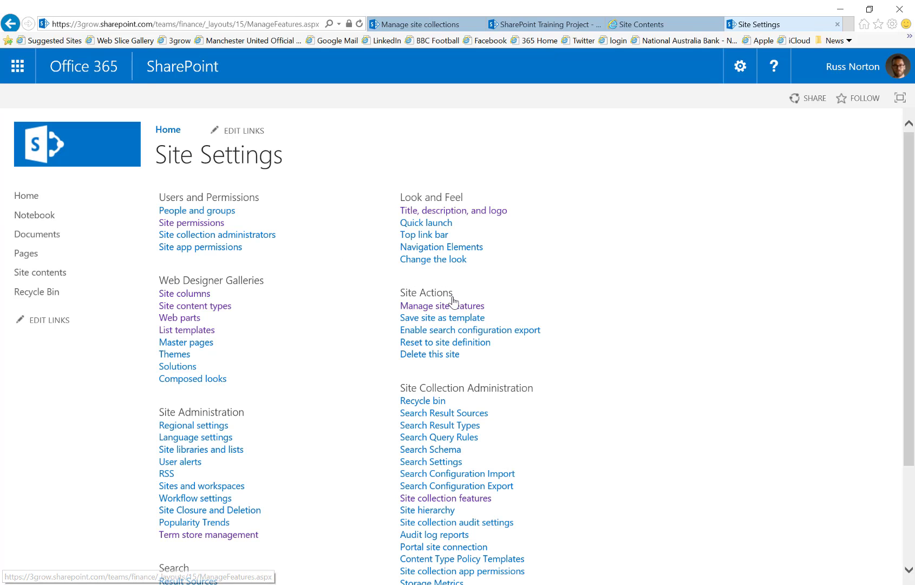
scroll(582, 311, "down", 10)
scroll(585, 312, "down", 5)
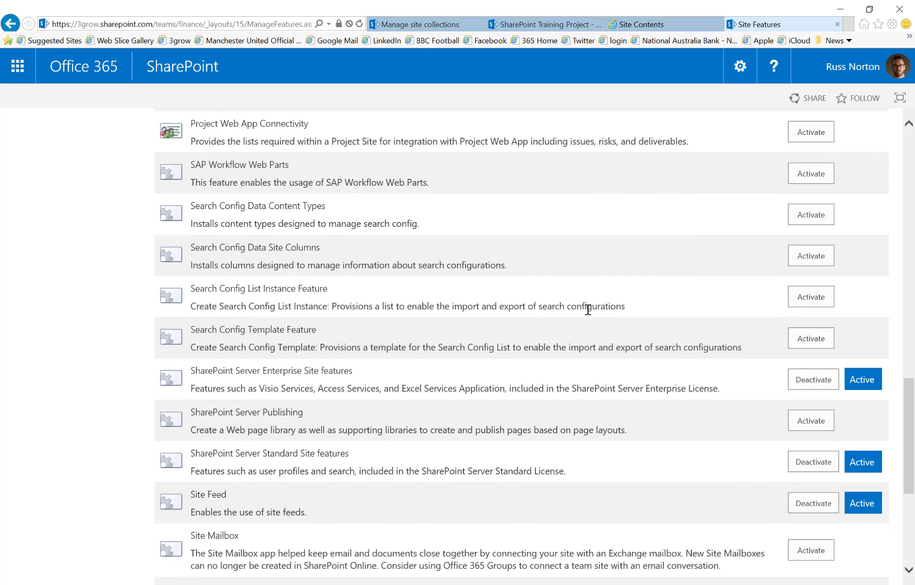
scroll(587, 312, "down", 3)
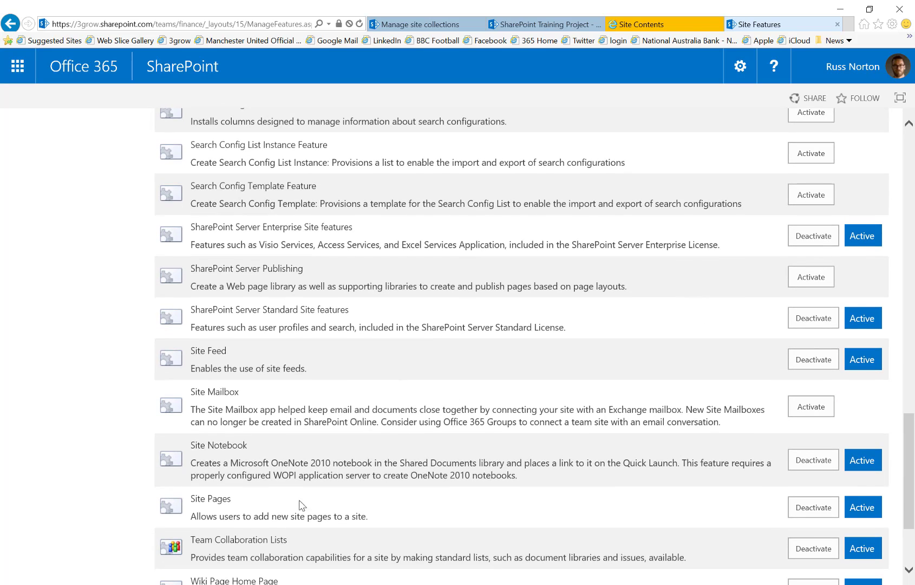
double_click(864, 506)
scroll(575, 449, "up", 15)
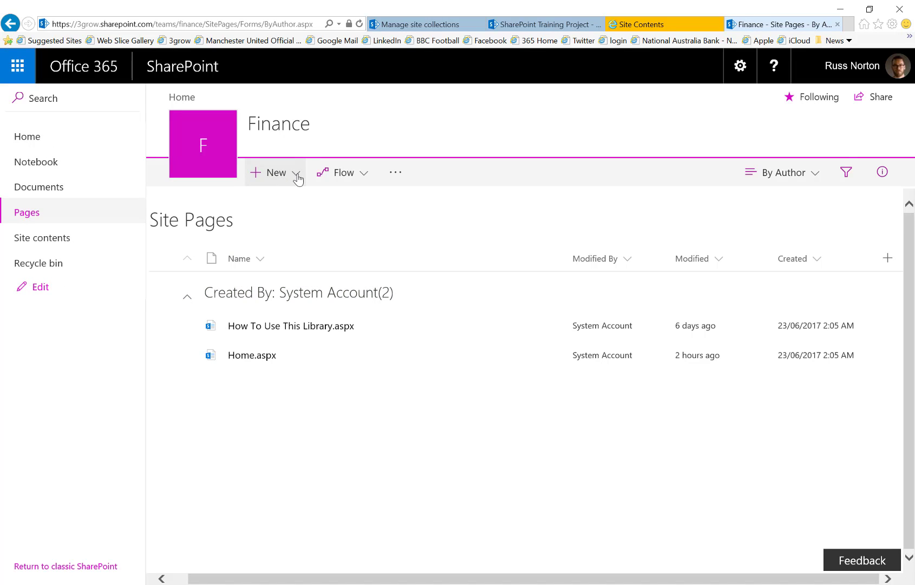
Create a new Site Page in the Finance site and title it 'Home2'.
left_click(297, 174)
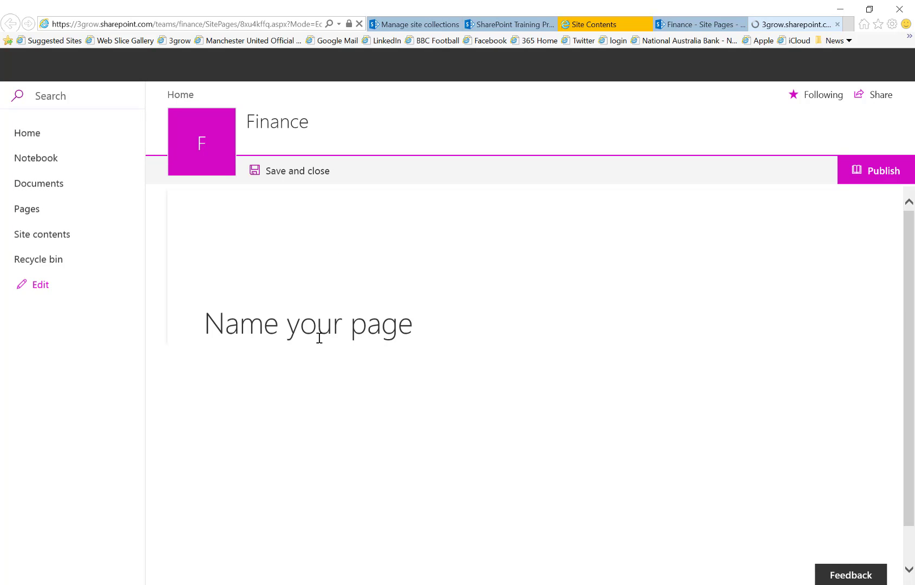
left_click(334, 319)
type("Home2")
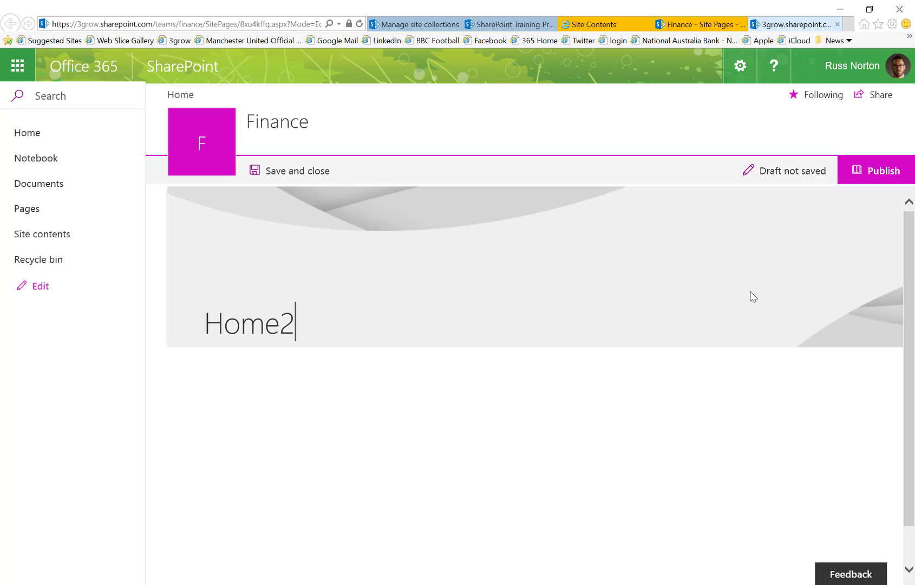
Browse the web part toolbox on Home2, then close it without adding any web part.
left_click(529, 356)
left_click_drag(629, 422, 633, 466)
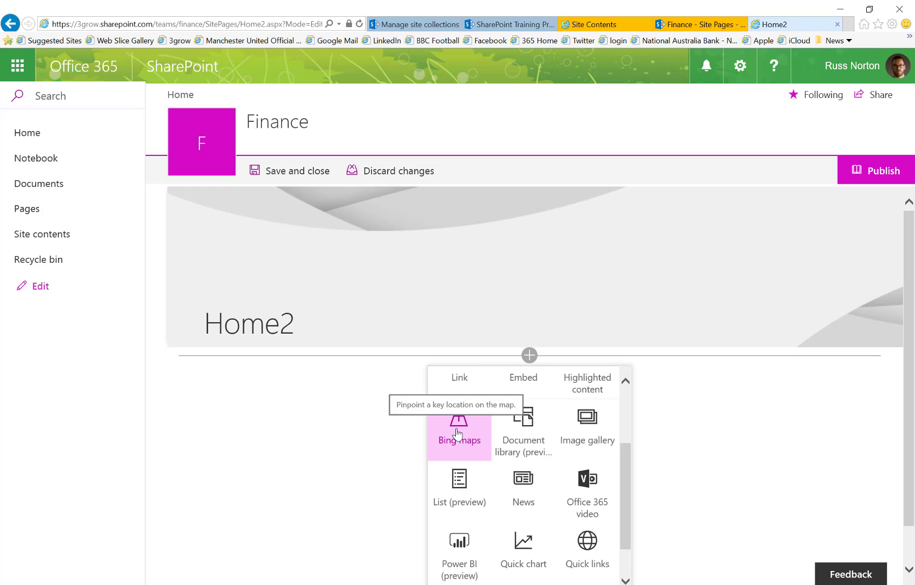
left_click_drag(626, 472, 596, 439)
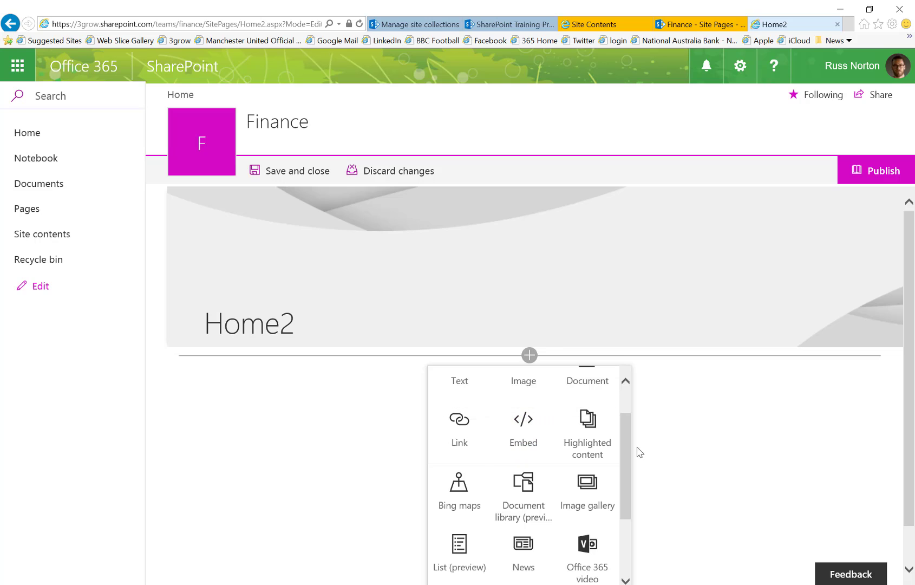
left_click_drag(626, 451, 626, 500)
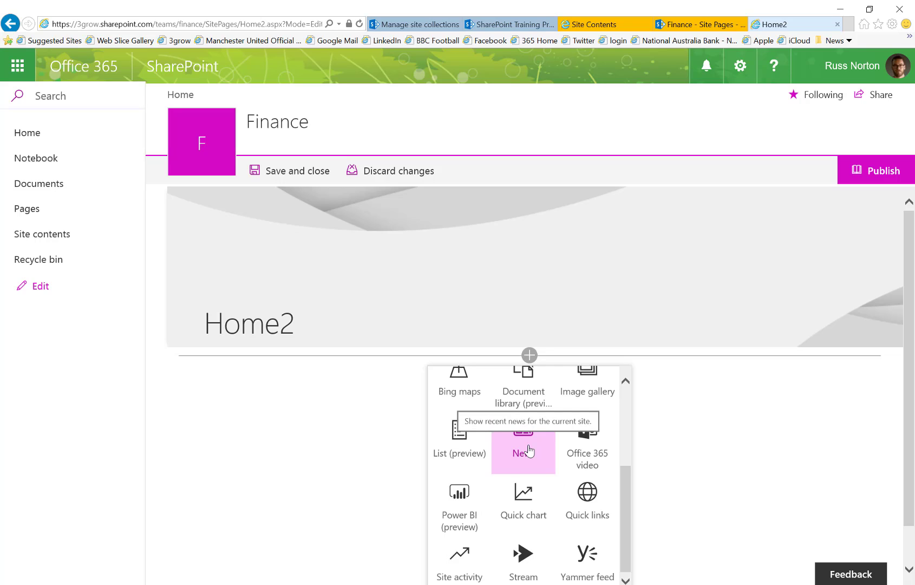
left_click(600, 351)
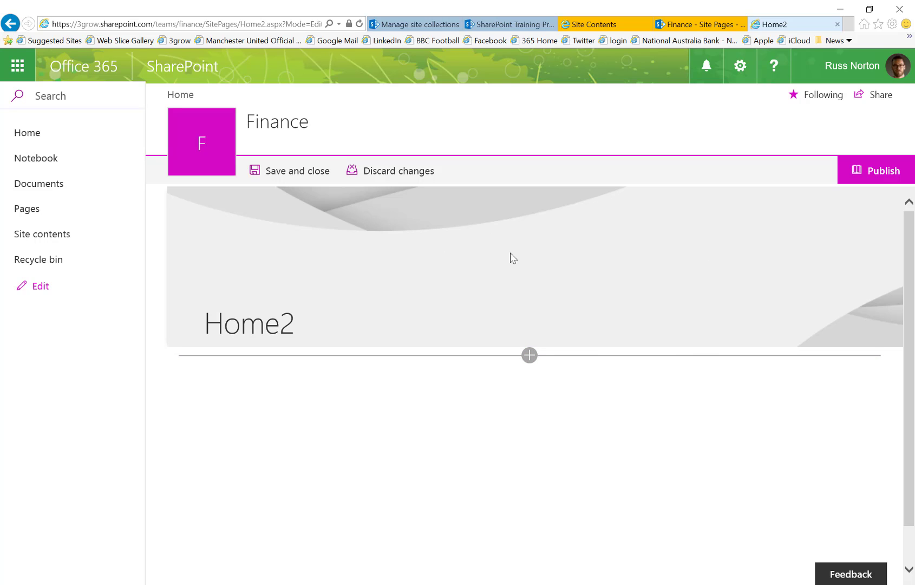
Publish the Home2 page and go to the Finance site contents.
left_click(881, 172)
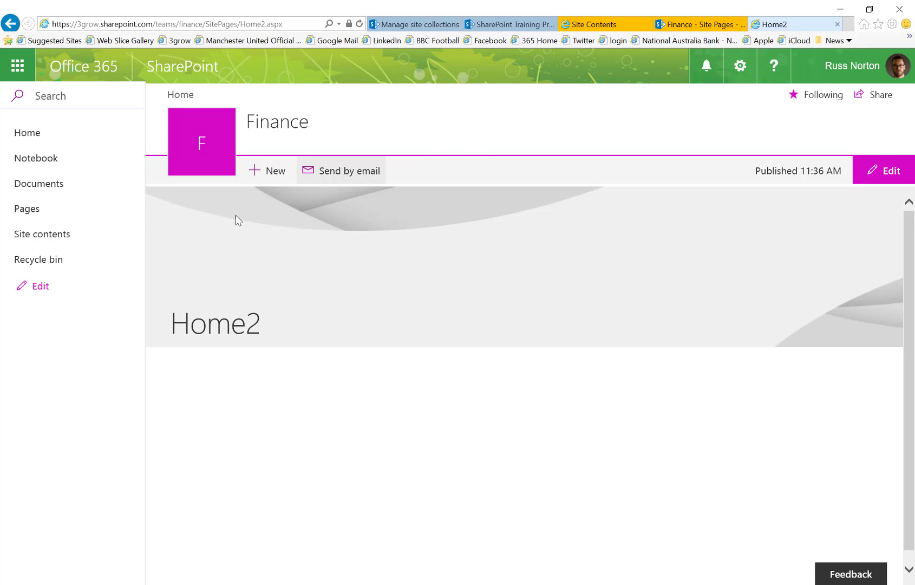
left_click(44, 241)
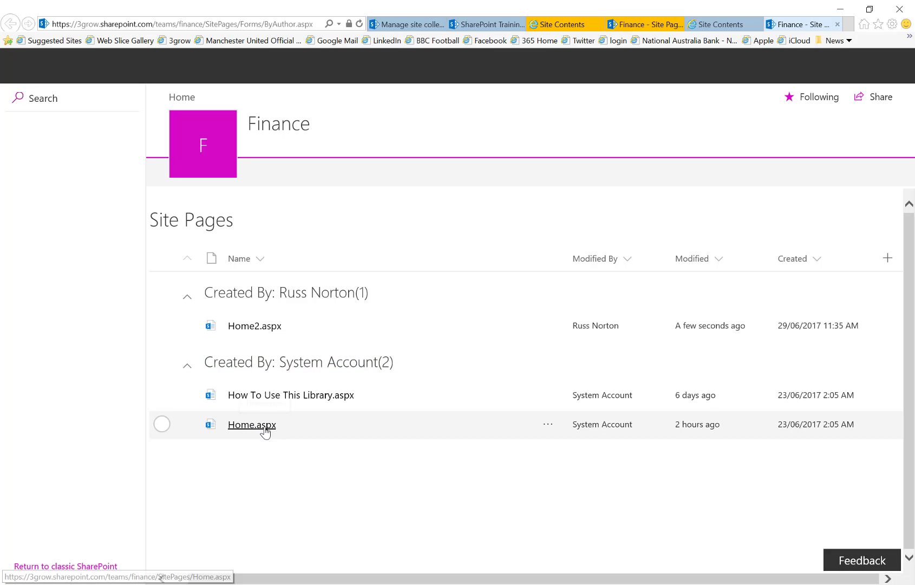
Rename Home.aspx in the Site Pages library by adding 1 after 'Home'.
left_click(266, 431)
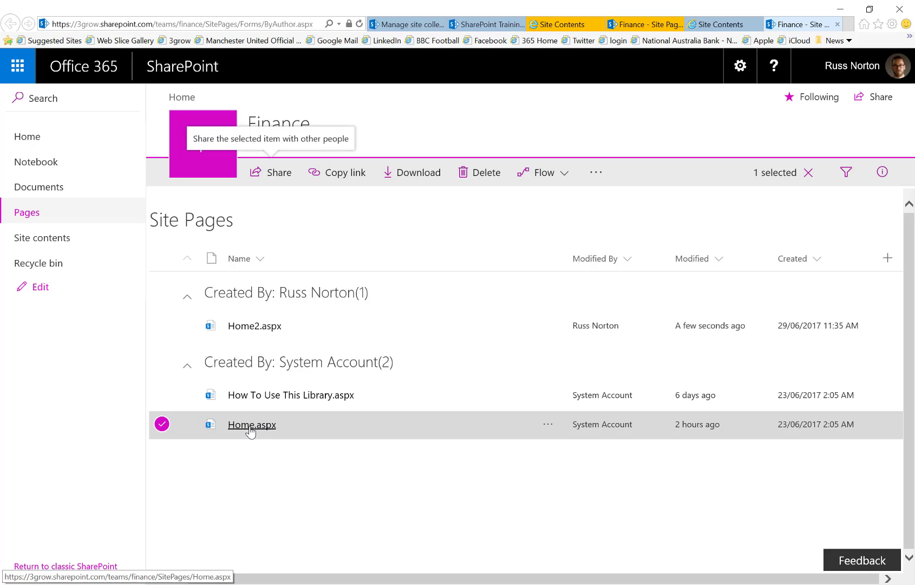
right_click(251, 432)
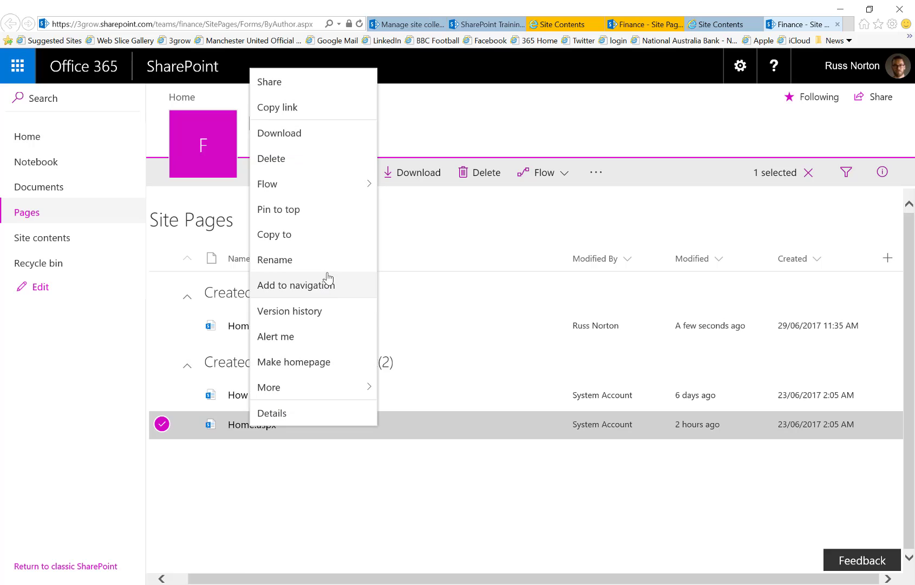
left_click(298, 258)
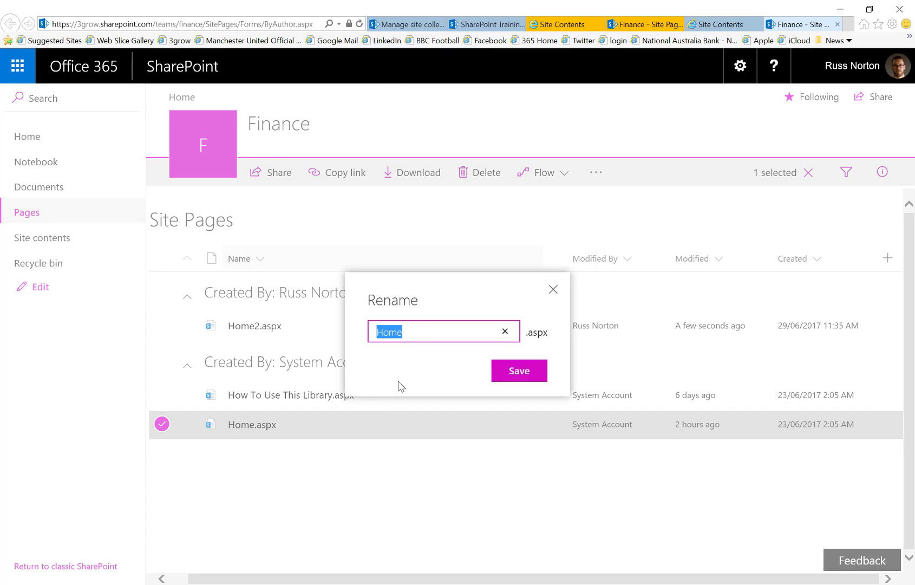
left_click(424, 329)
Save the Home1.aspx name, rename Home2.aspx to Home.aspx, and open the Finance home page.
type("1")
left_click(520, 372)
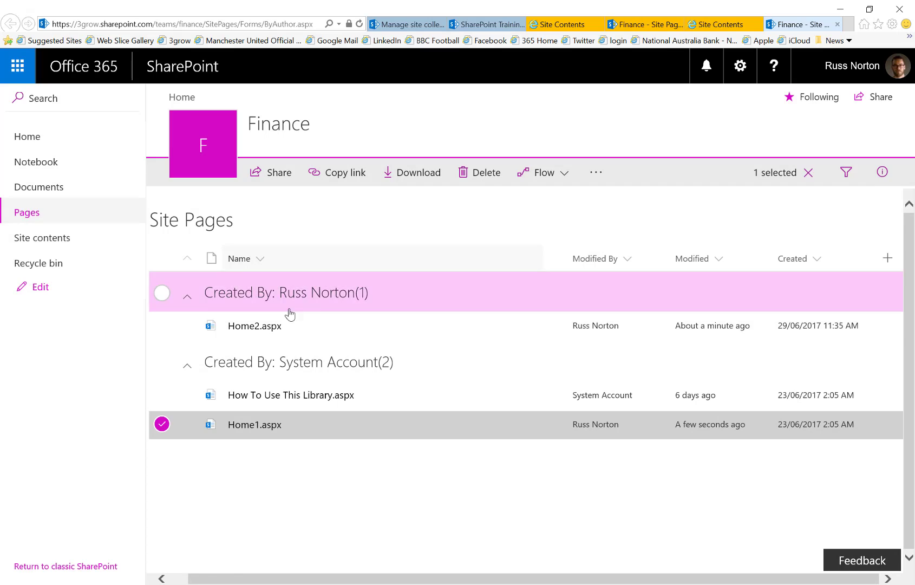
right_click(272, 327)
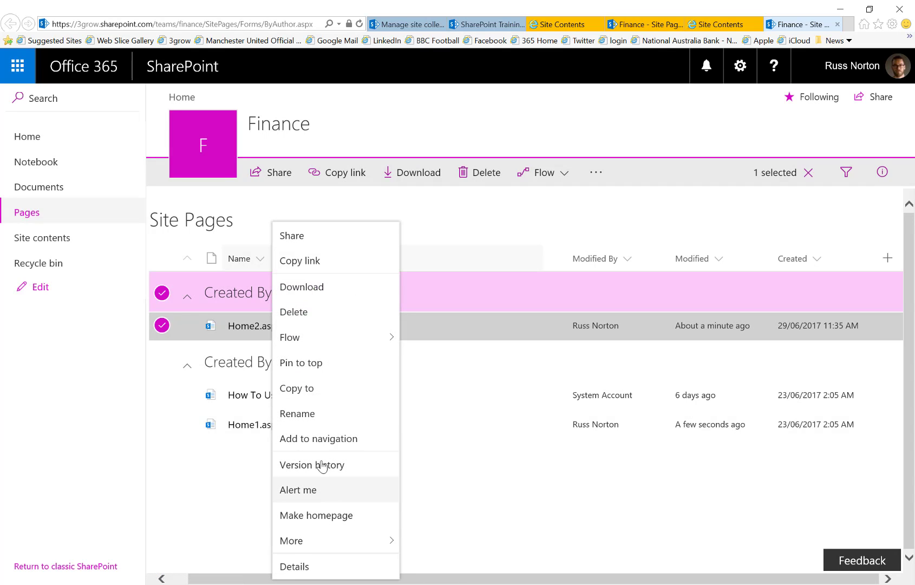
left_click(307, 414)
left_click(433, 334)
key("BackSpace")
left_click(512, 373)
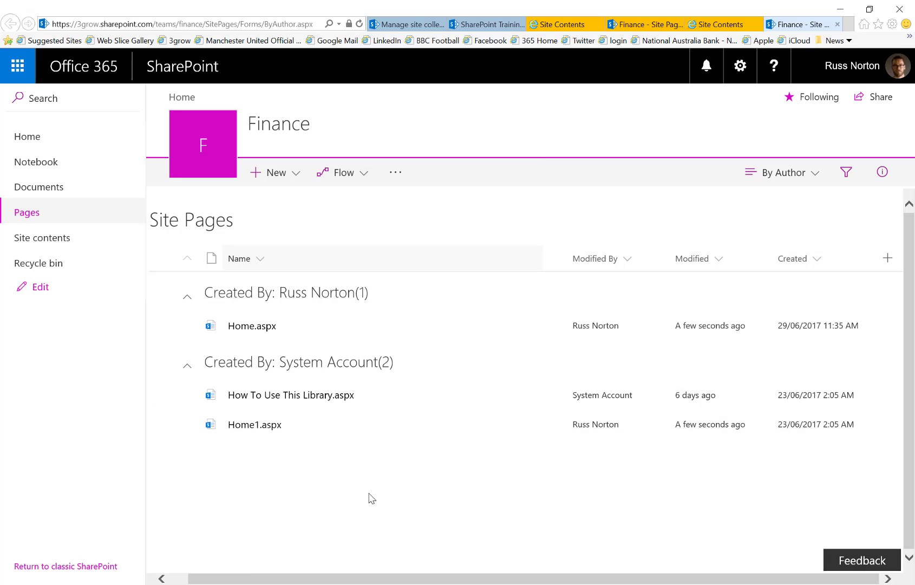
left_click(205, 149)
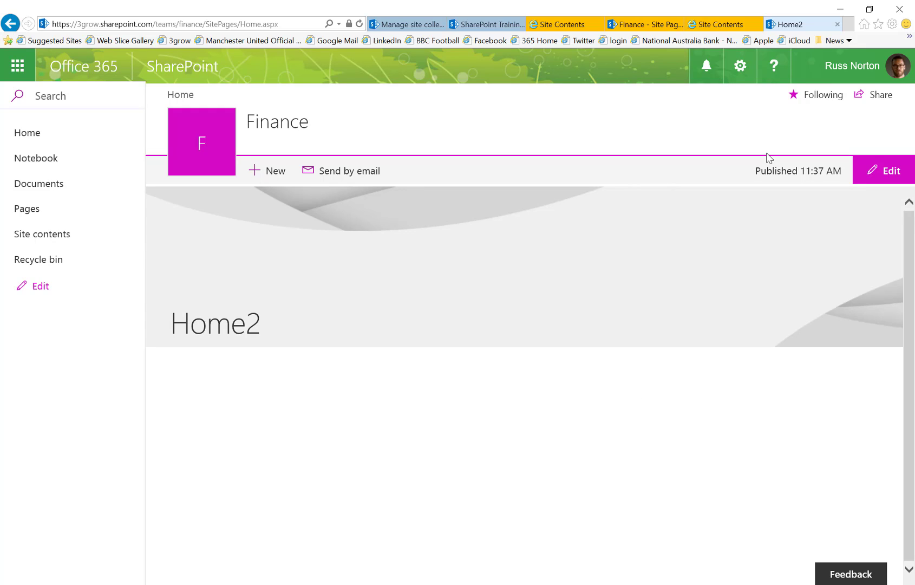
Save the Finance home page as a draft and switch to the SharePoint Training Project site.
left_click(886, 179)
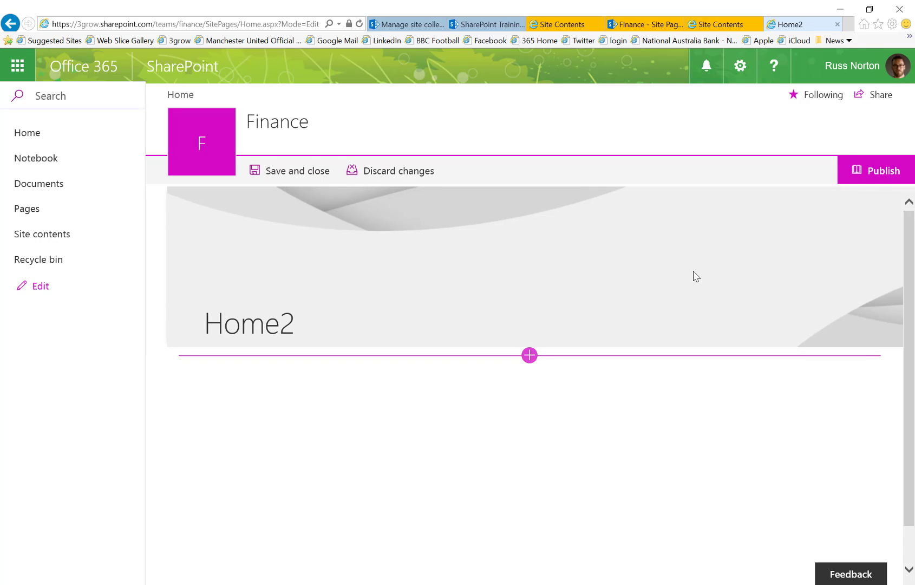
left_click(870, 173)
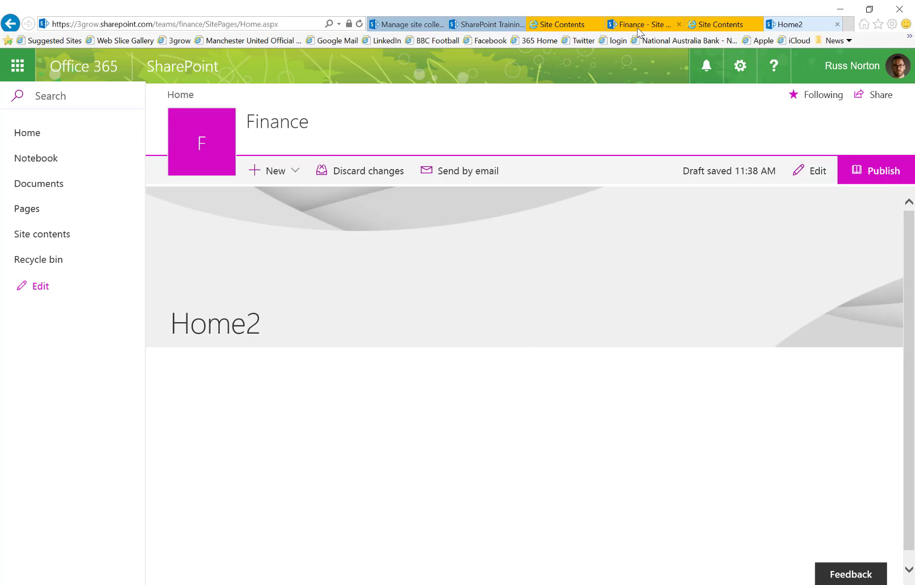
left_click(491, 27)
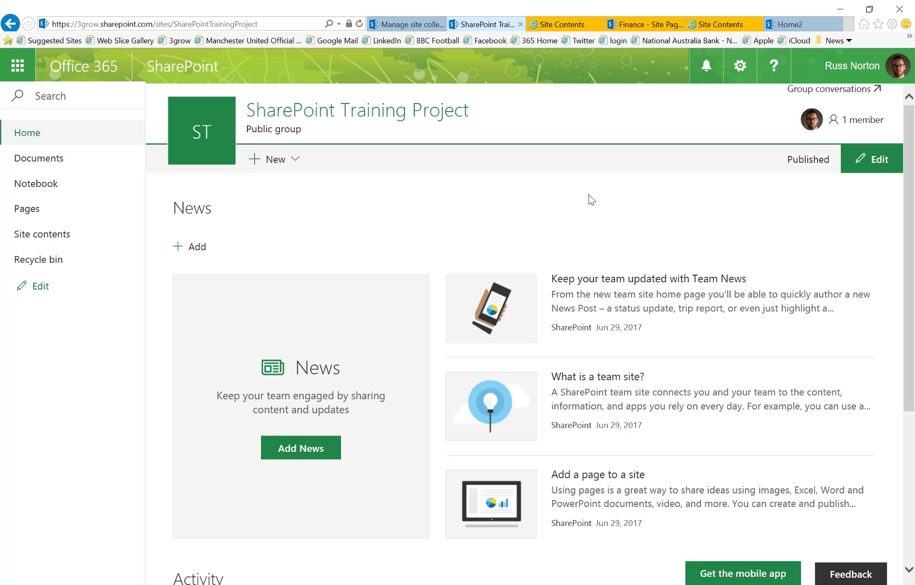
Go back to the Finance Site Pages library showing Home.aspx and Home1.aspx.
left_click(647, 24)
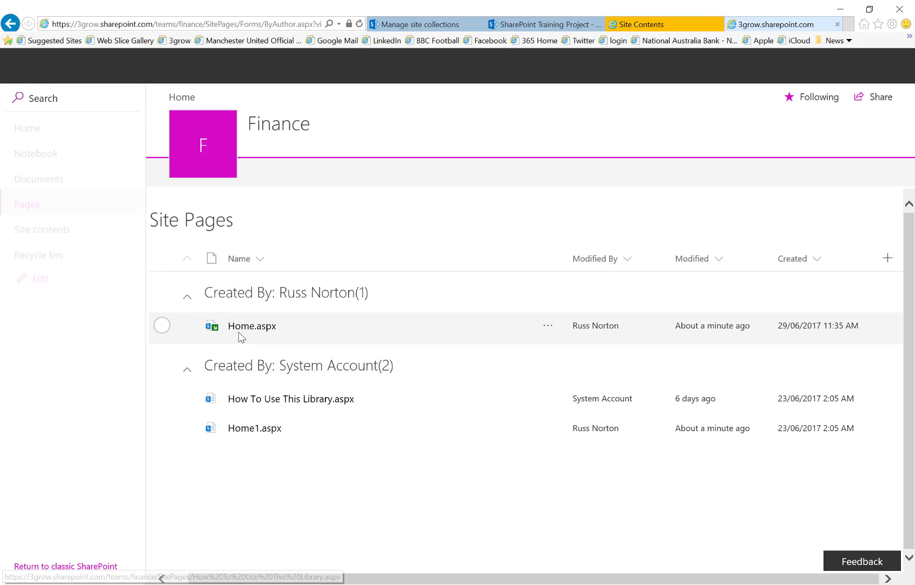
Add 2 to the Finance page Home.aspx so it is named Home2.aspx.
left_click(259, 330)
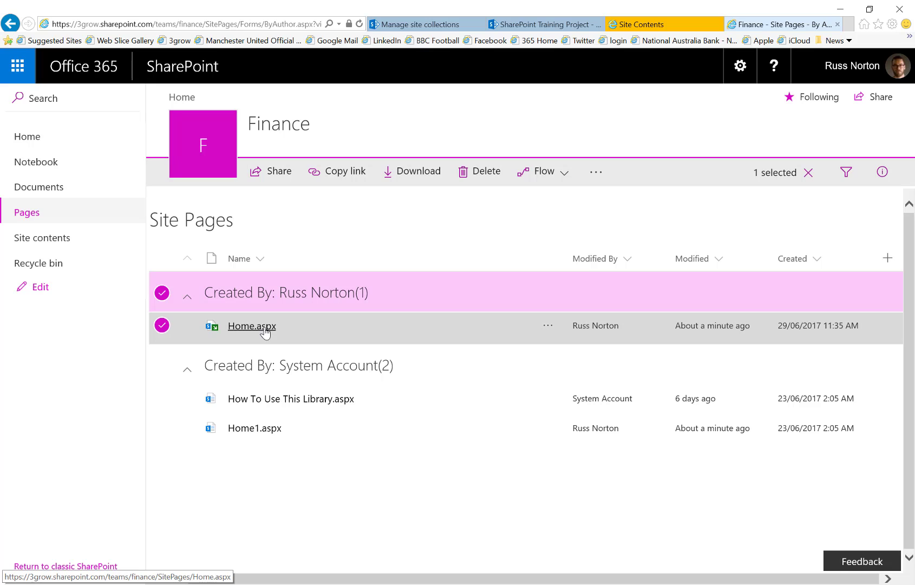
right_click(265, 333)
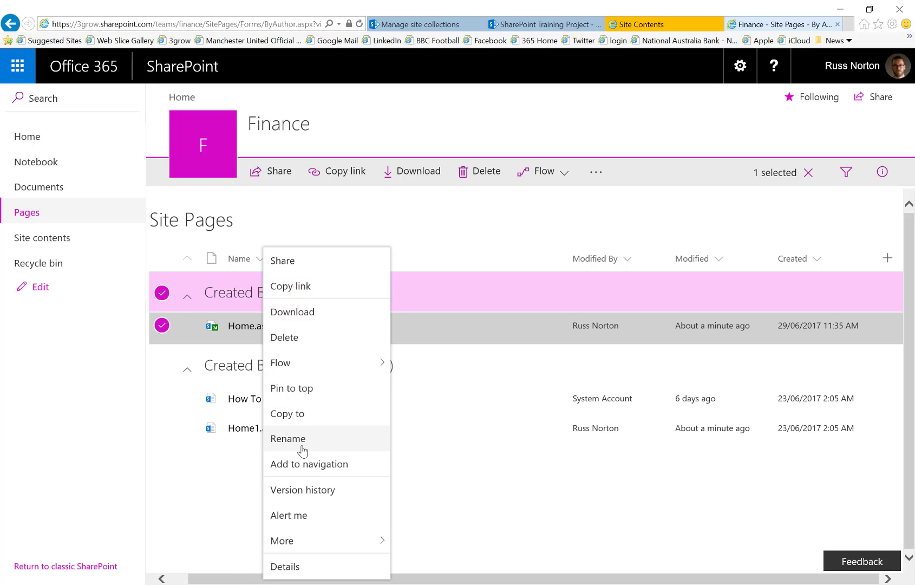
left_click(352, 446)
left_click(413, 331)
type("2")
left_click(511, 372)
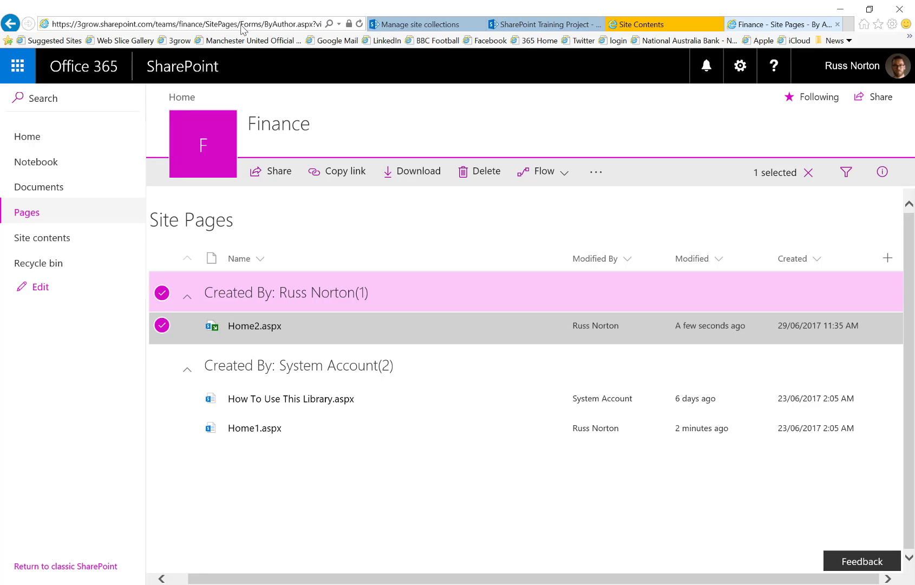
Select the Finance address up to SitePages, then go to the Training Project's Site Pages library.
left_click(224, 27)
left_click(167, 24)
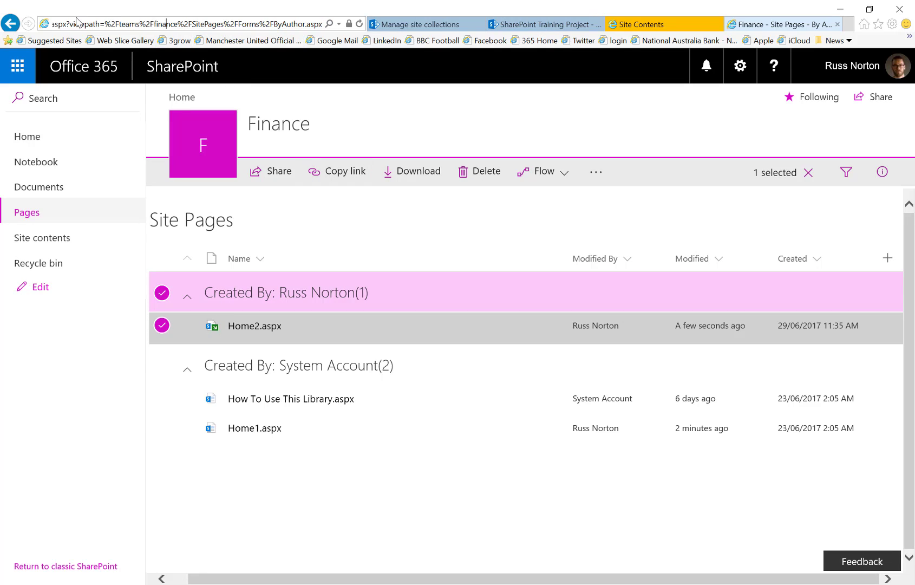
left_click(204, 27)
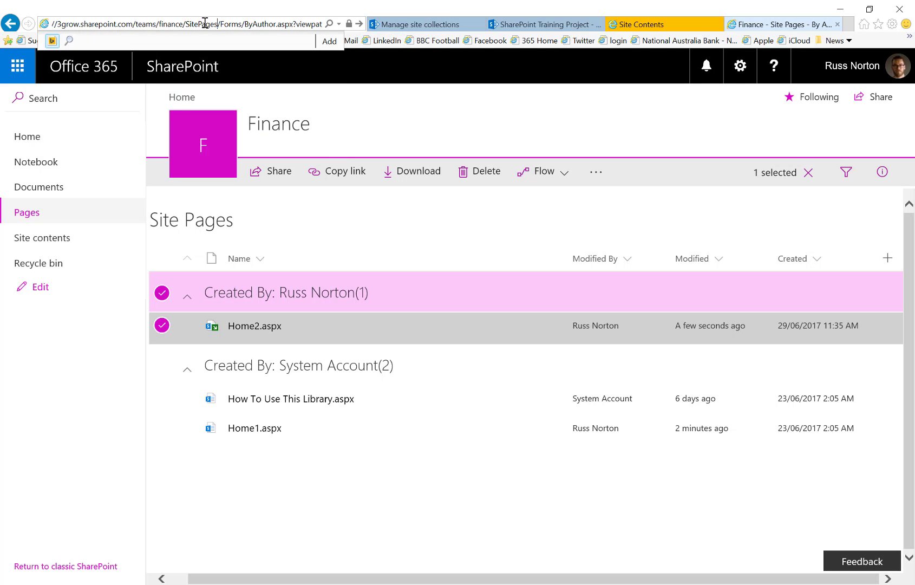
key("shift+Home")
key("ctrl+c")
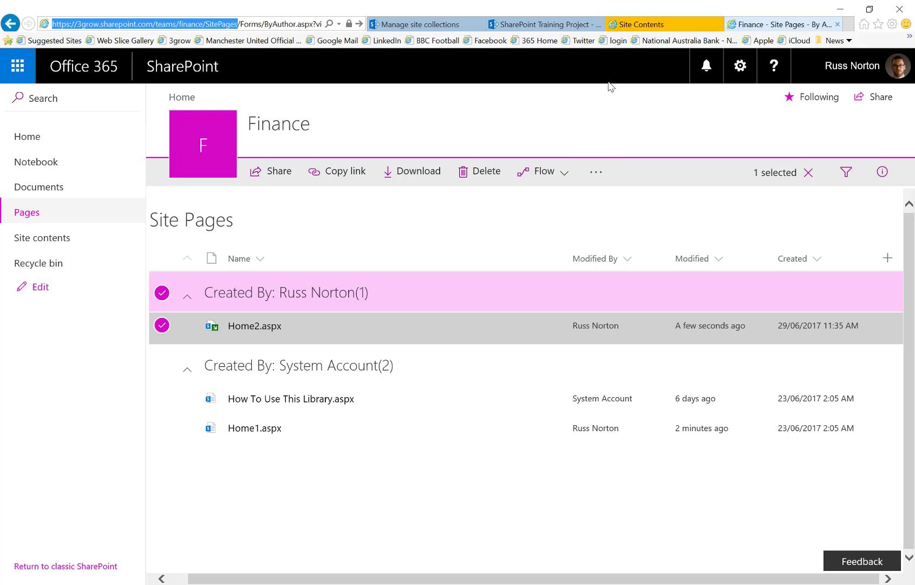
left_click(549, 27)
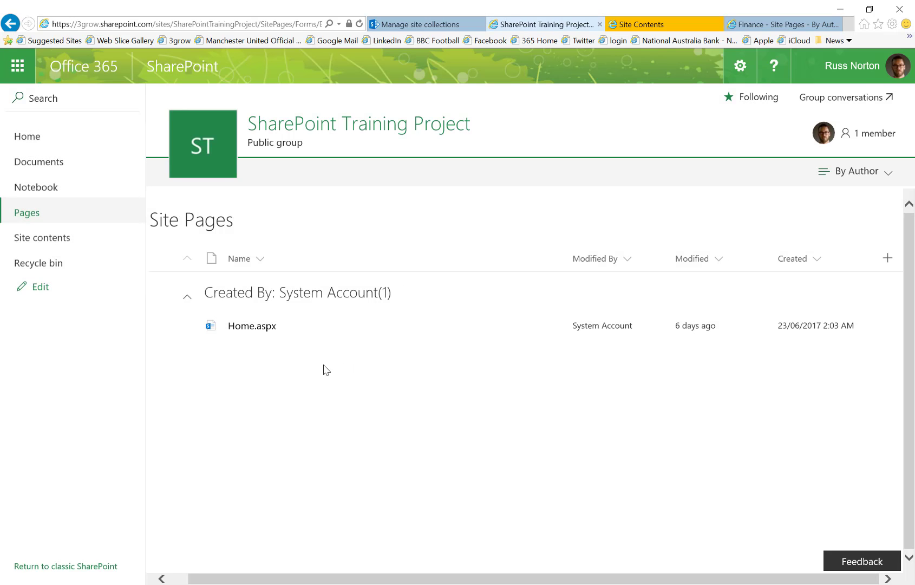
left_click(323, 335)
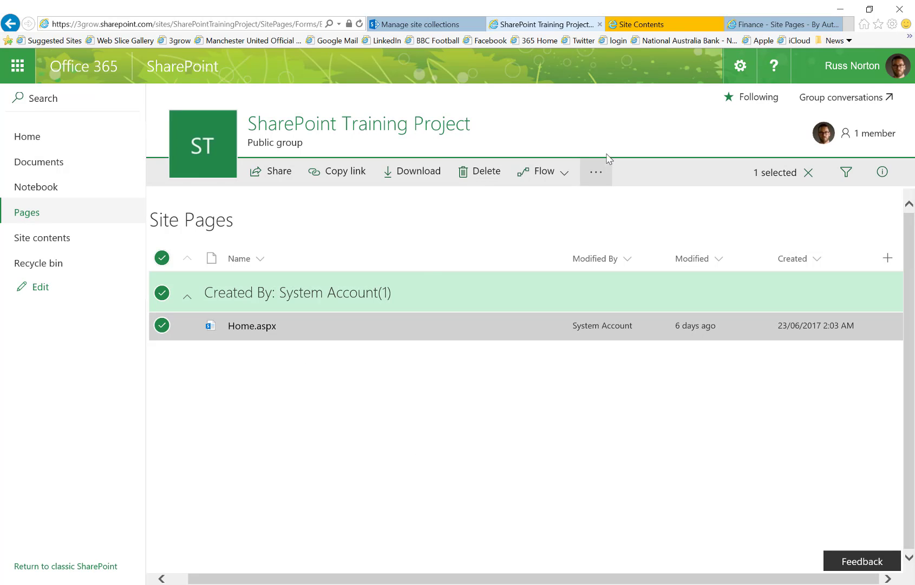
left_click(599, 174)
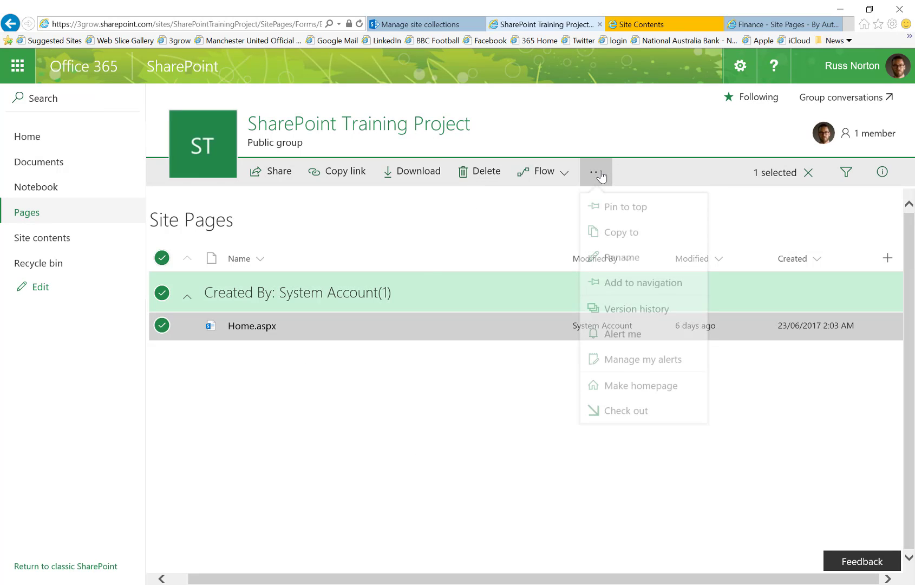
left_click(632, 235)
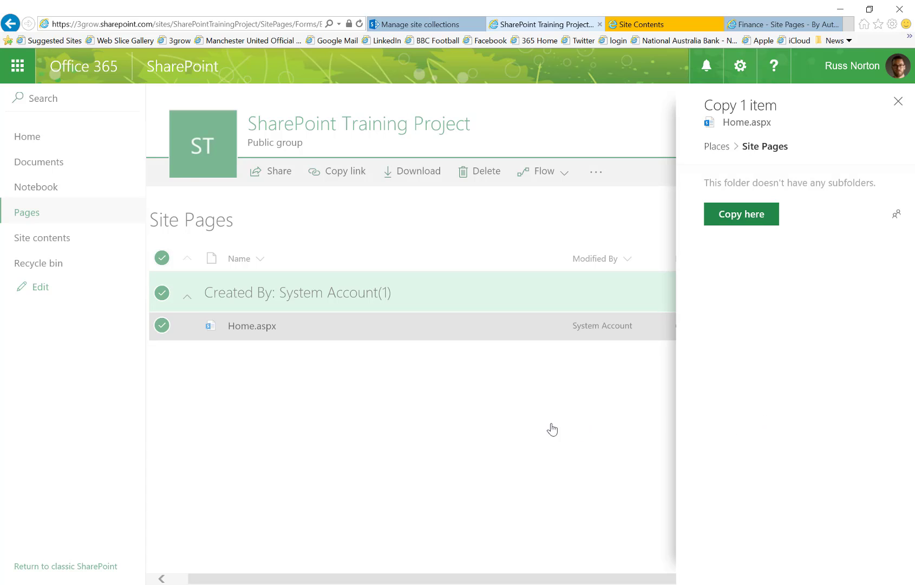
left_click(441, 424)
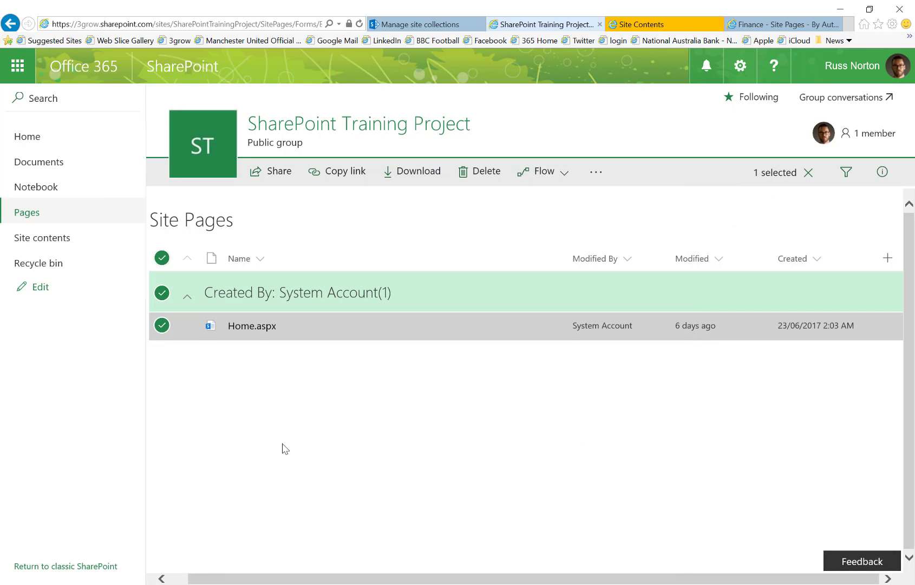
In classic SharePoint view, select the Home page and start a Send To copy.
left_click(47, 567)
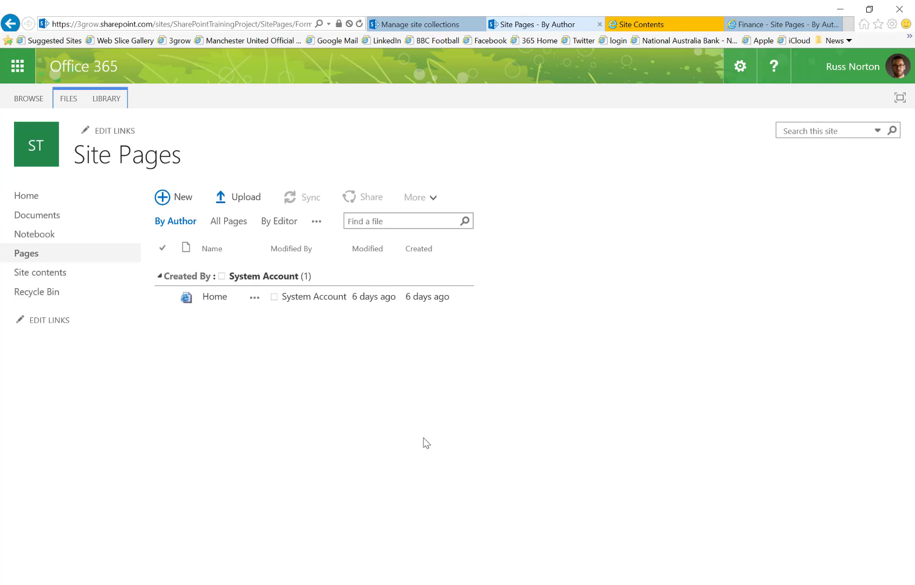
left_click(162, 298)
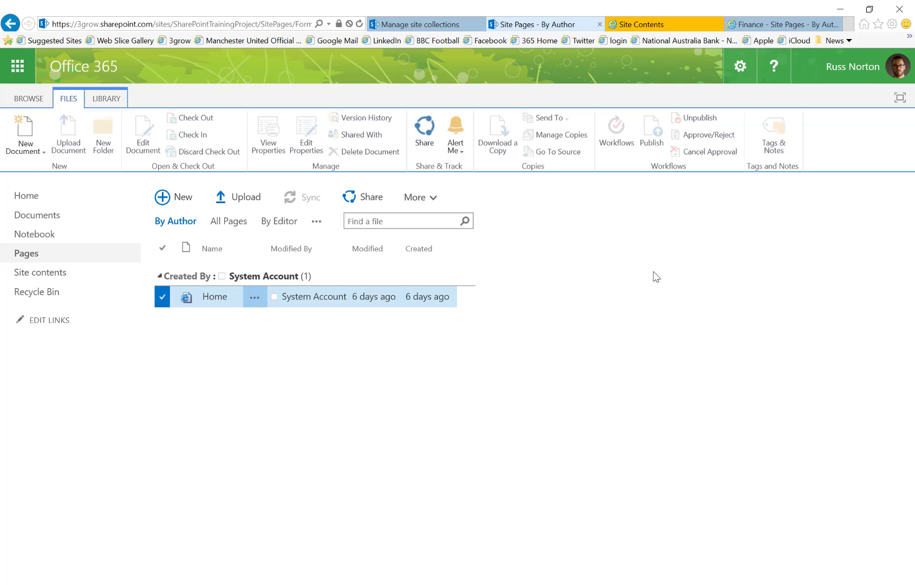
left_click(567, 120)
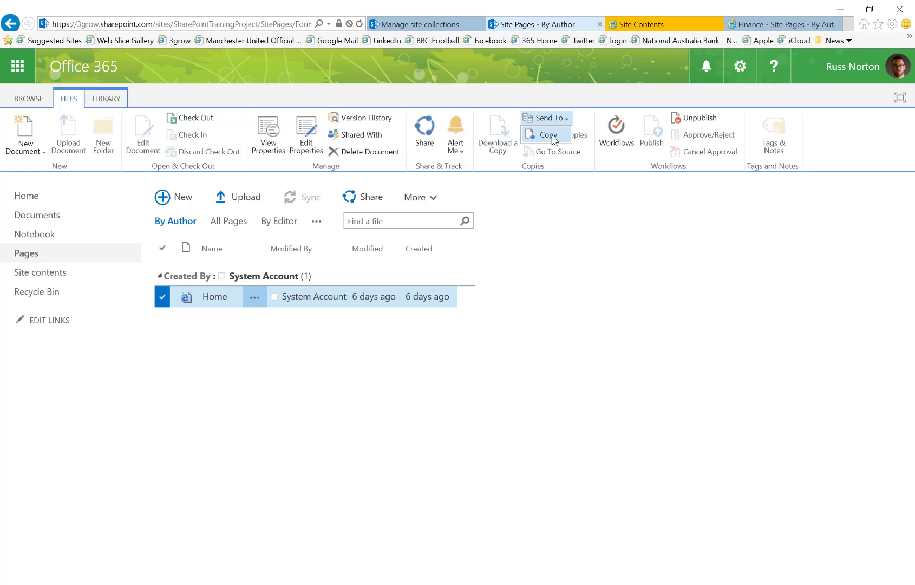
left_click(548, 135)
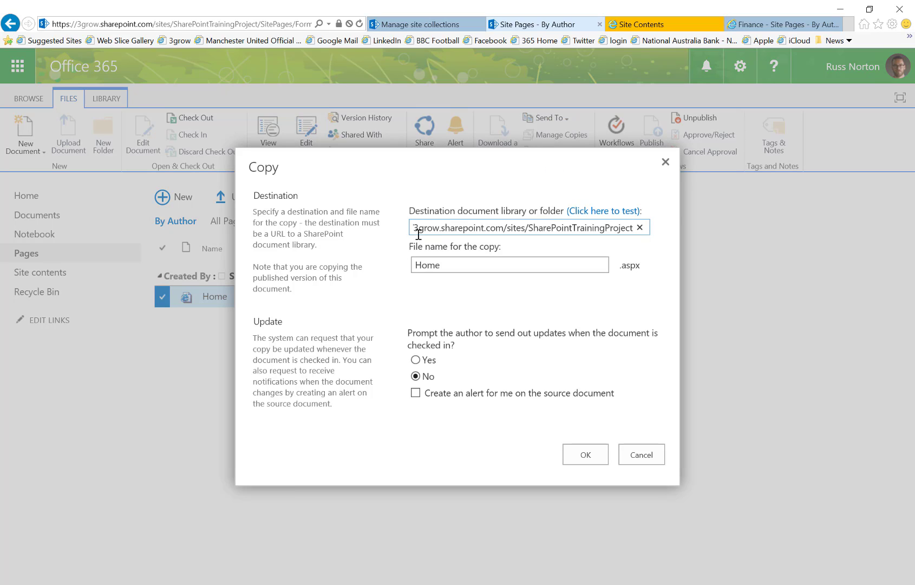
Set the destination to the Finance SitePages address and copy Home.aspx there.
left_click_drag(414, 227, 720, 231)
type("https://")
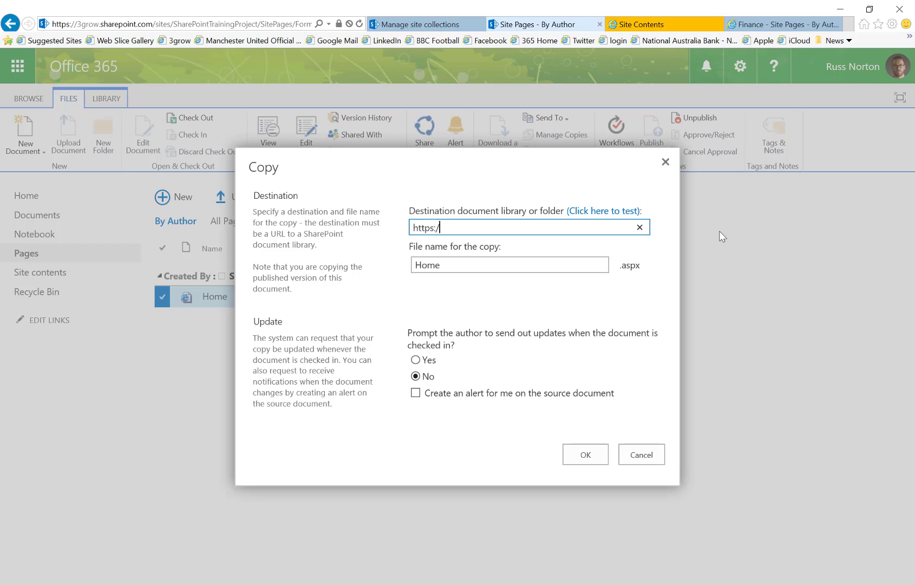
key("BackSpace")
key("BackSpace")
key("BackSpace")
key("BackSpace")
key("BackSpace")
key("BackSpace")
key("BackSpace")
key("ctrl+v")
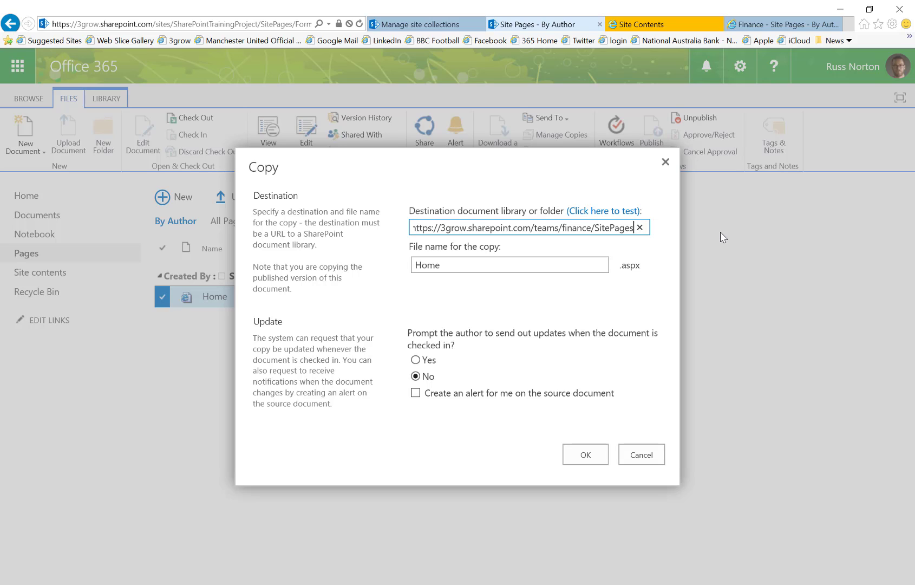
type("/")
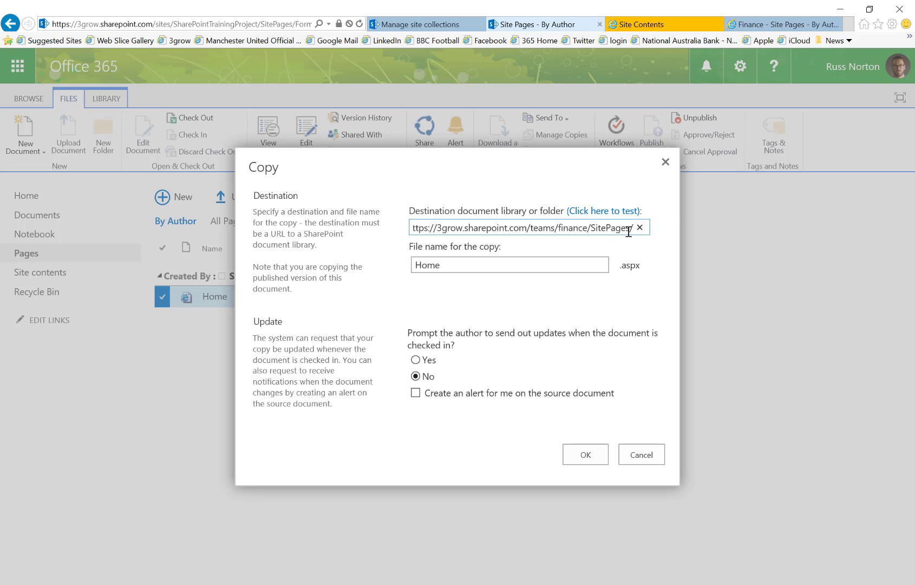
left_click(581, 460)
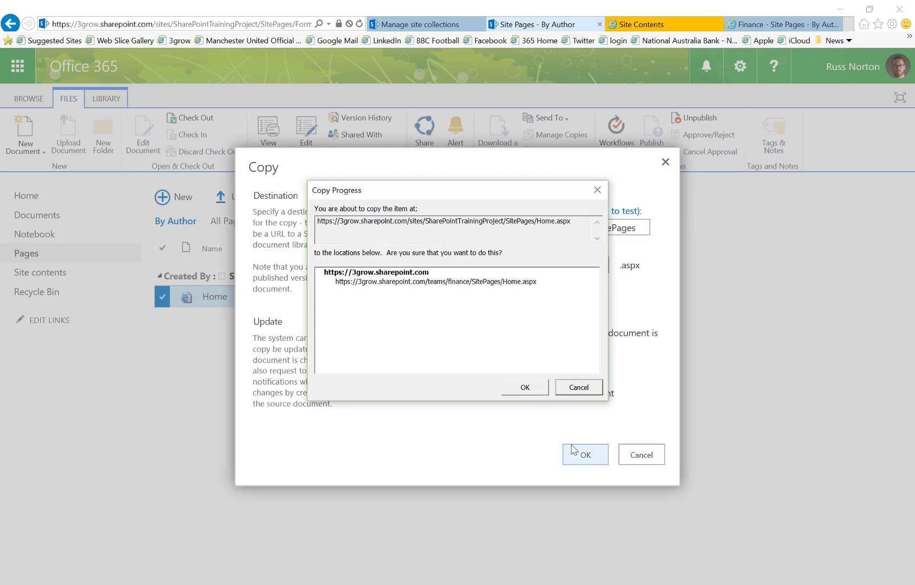
left_click(525, 387)
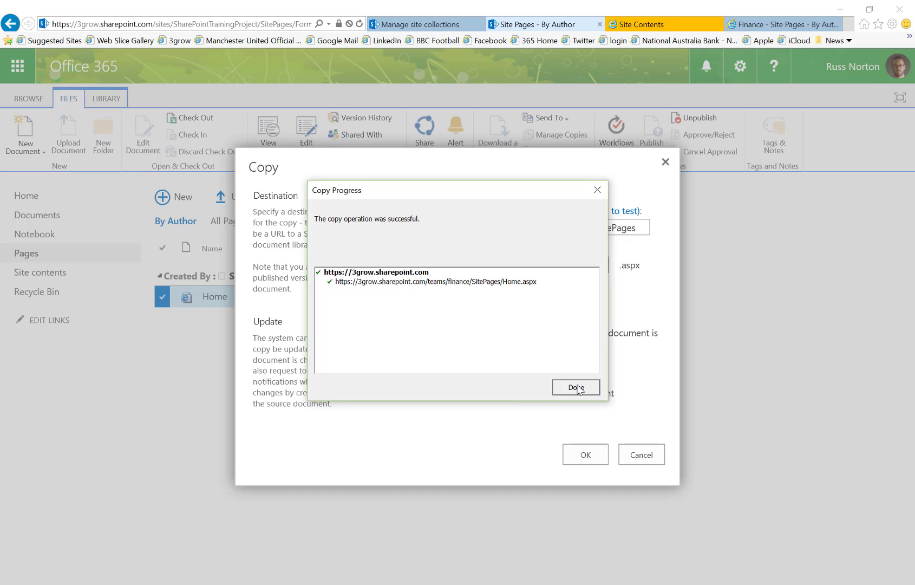
left_click(579, 388)
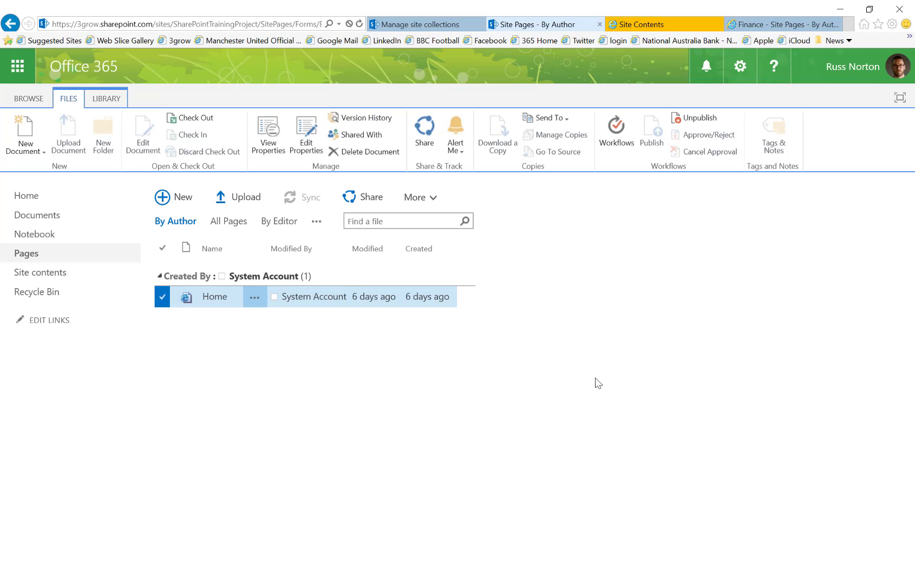
Refresh the Finance Site Pages library and open the newly copied Home.aspx.
left_click(780, 27)
left_click(361, 504)
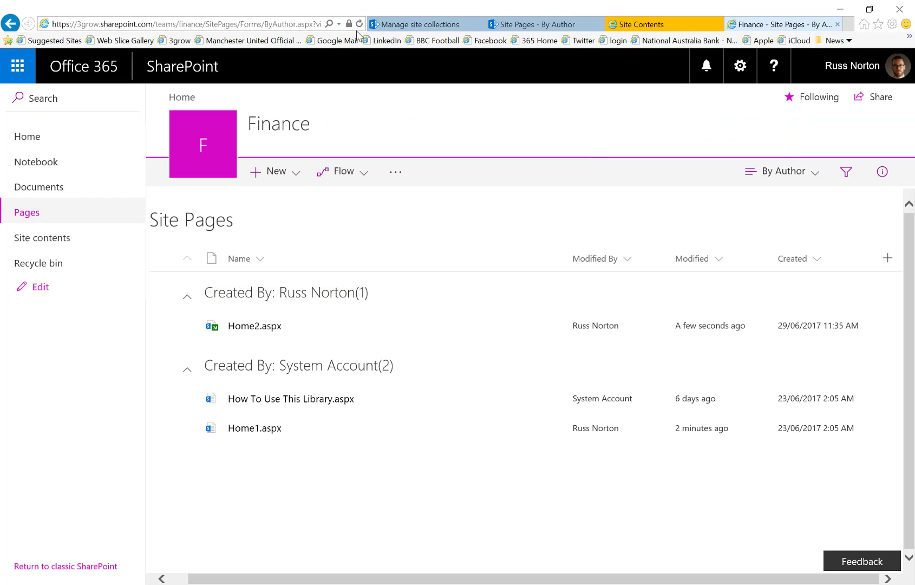
left_click(360, 24)
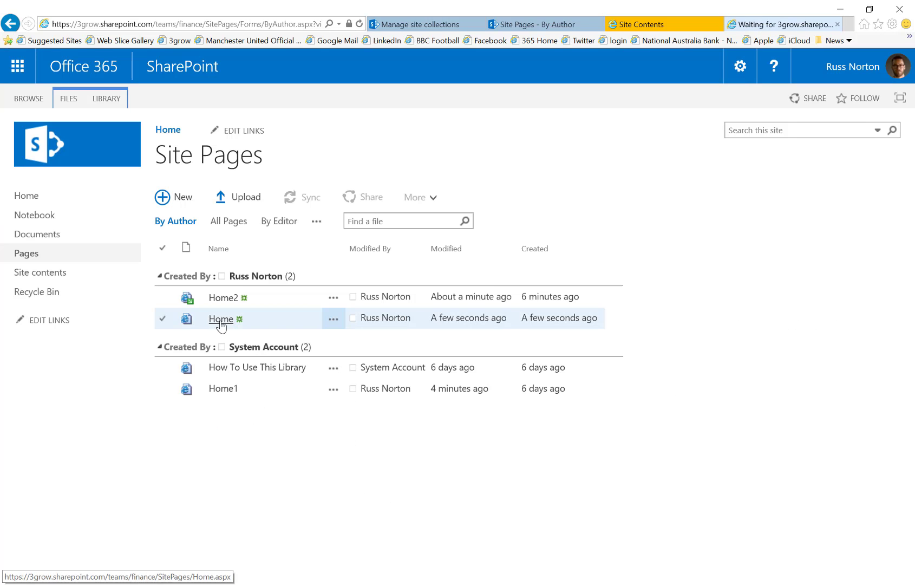
left_click(221, 319)
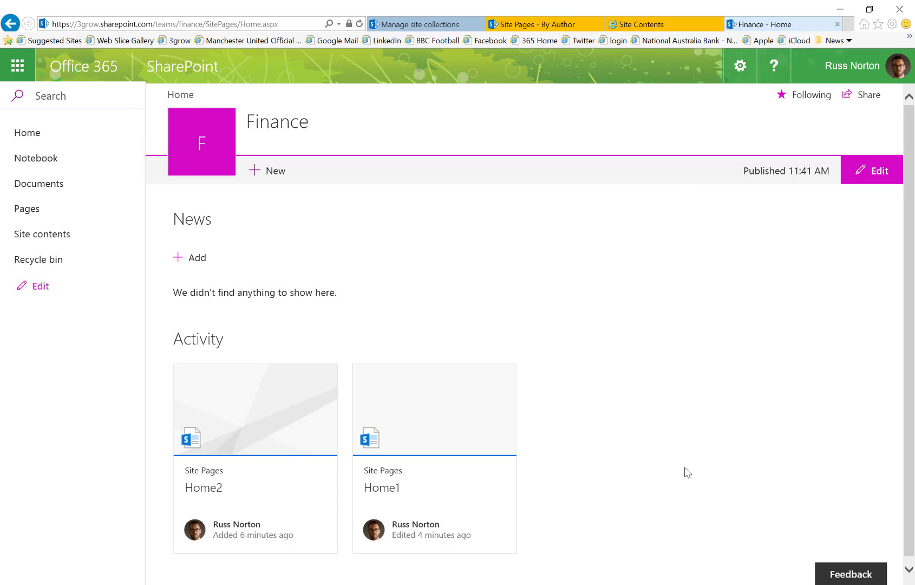
Visit the Finance home page, open Home2.aspx, then return to the home page.
left_click(29, 134)
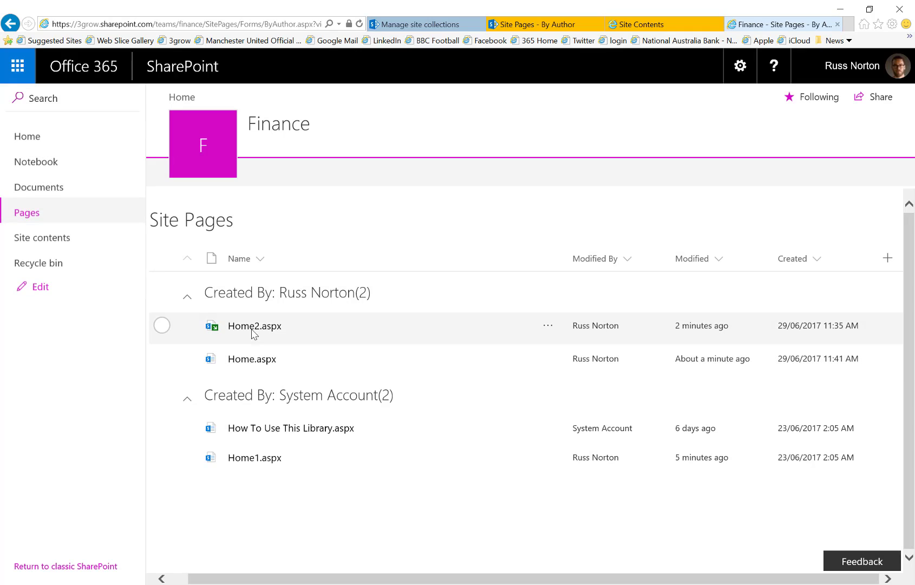
left_click(253, 327)
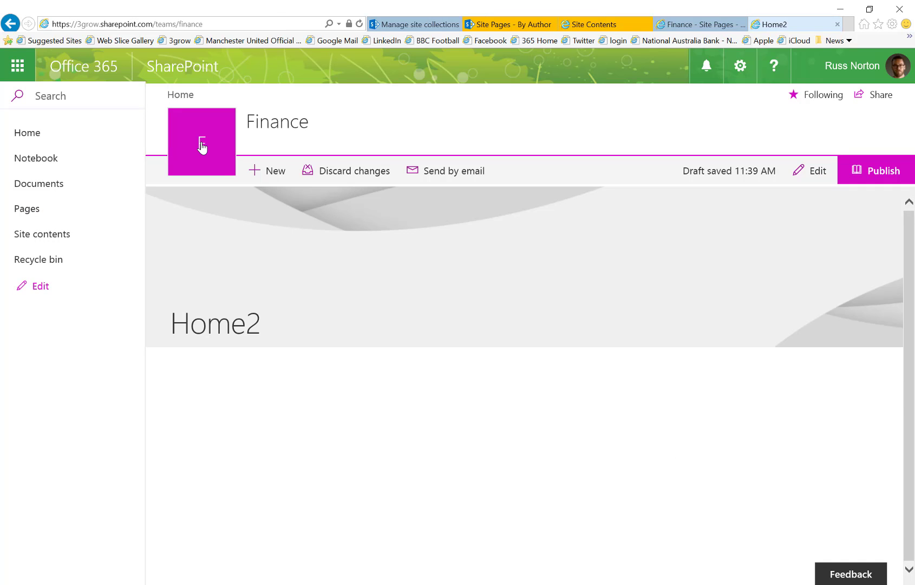
left_click(202, 144)
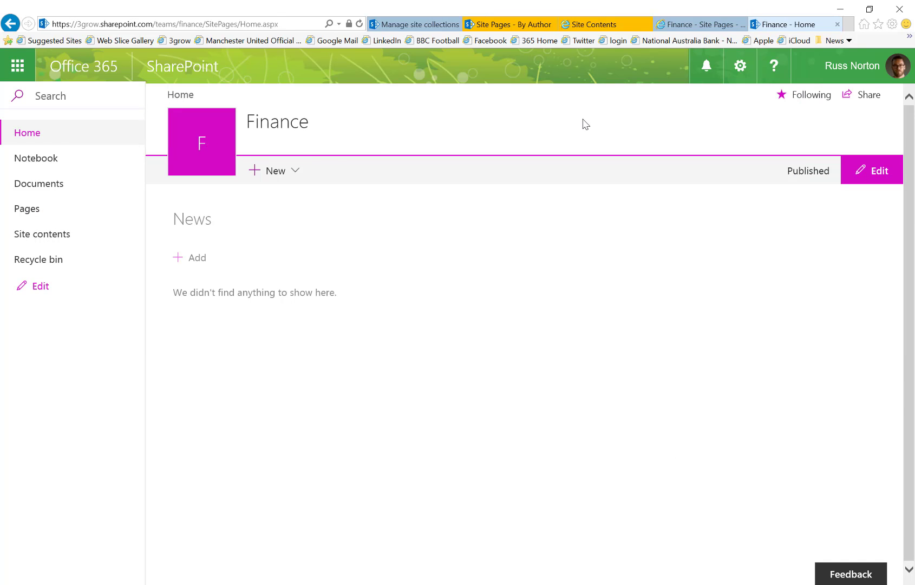